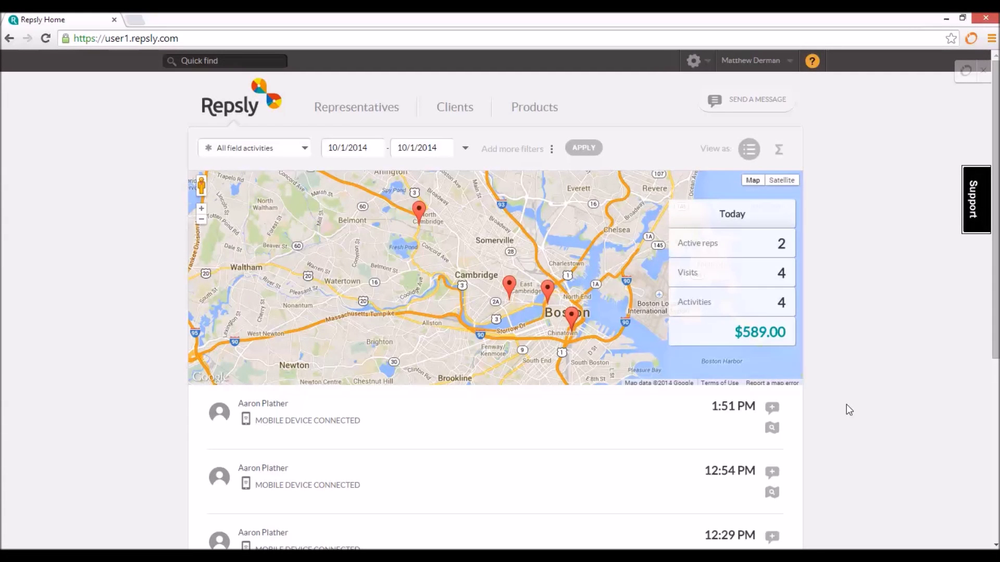
# Review Application settings, where mobile-app client filtering is currently set to none.
pyautogui.click(693, 60)
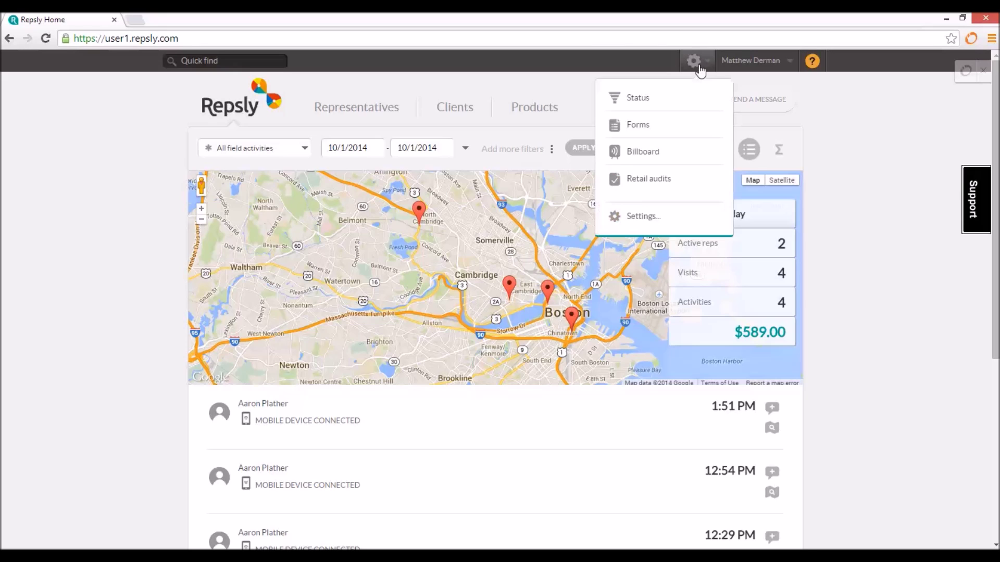
pyautogui.click(631, 218)
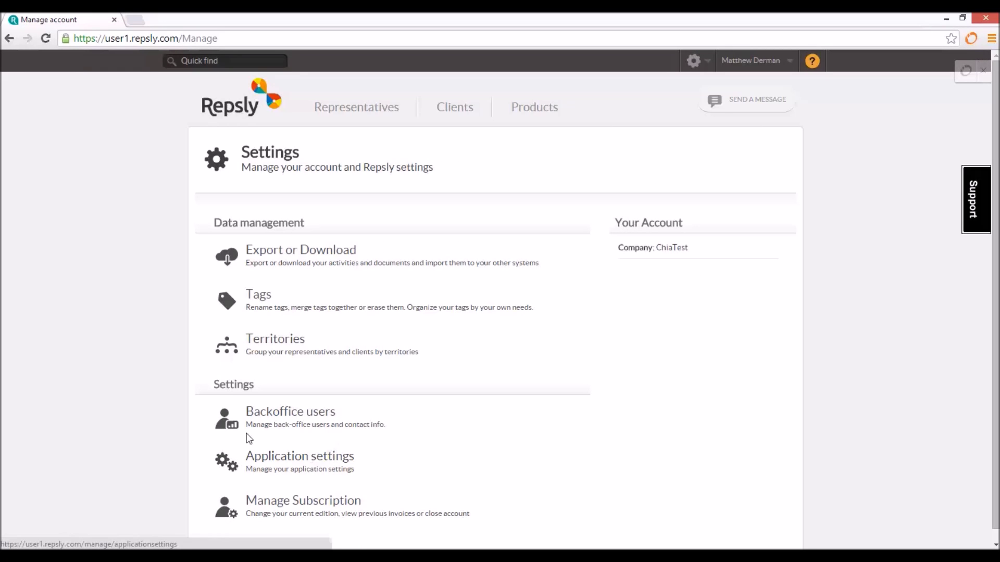
pyautogui.click(320, 468)
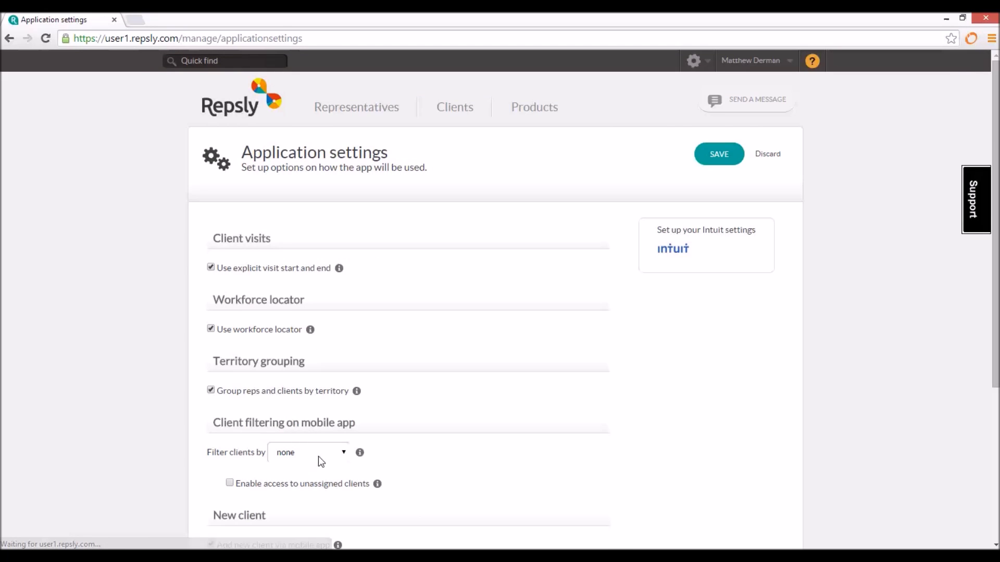
pyautogui.scroll(-3, 383, 458)
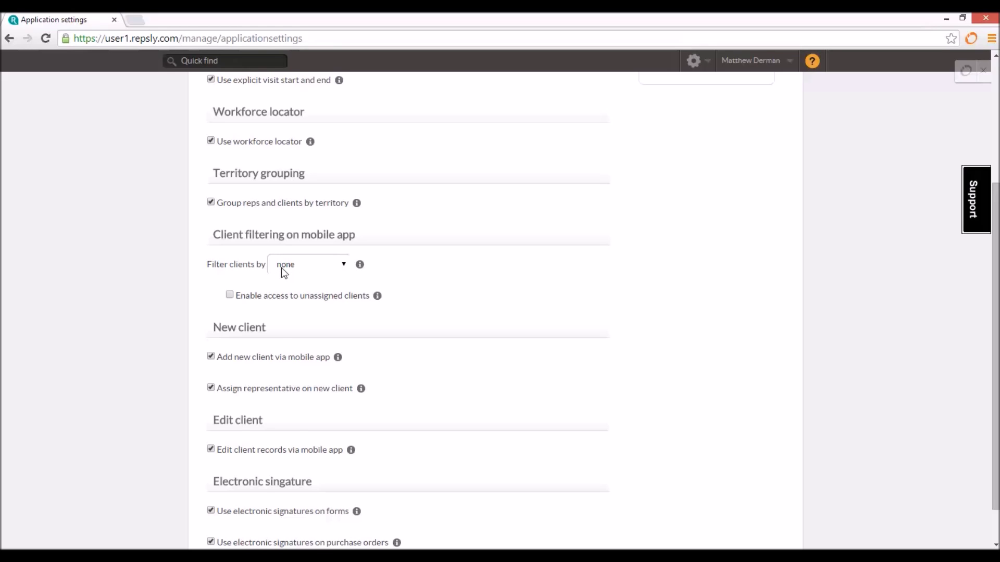
pyautogui.scroll(3, 281, 268)
# Browse the 83-record Clients list and confirm the mobile app lists every client.
pyautogui.click(444, 107)
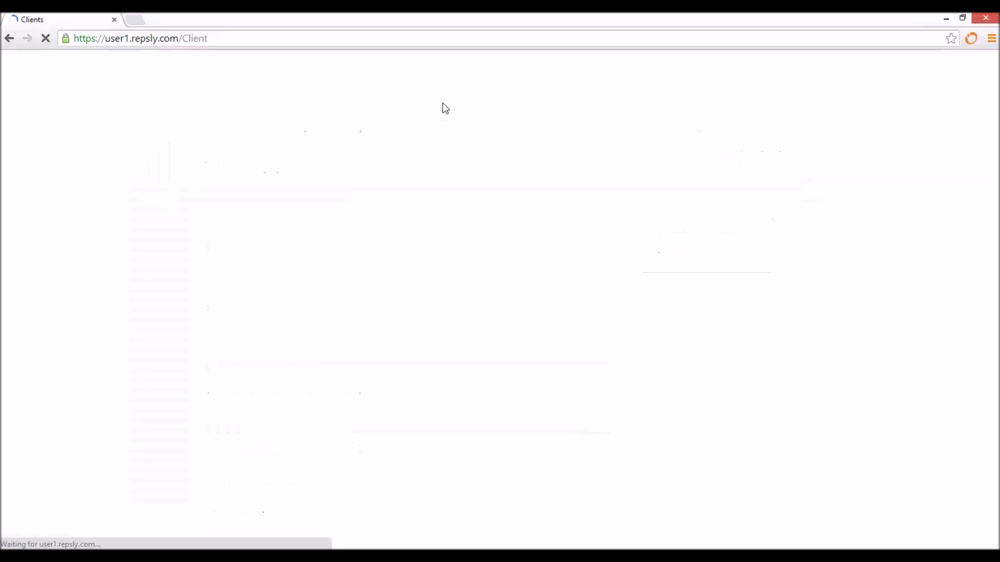
pyautogui.scroll(-1, 410, 236)
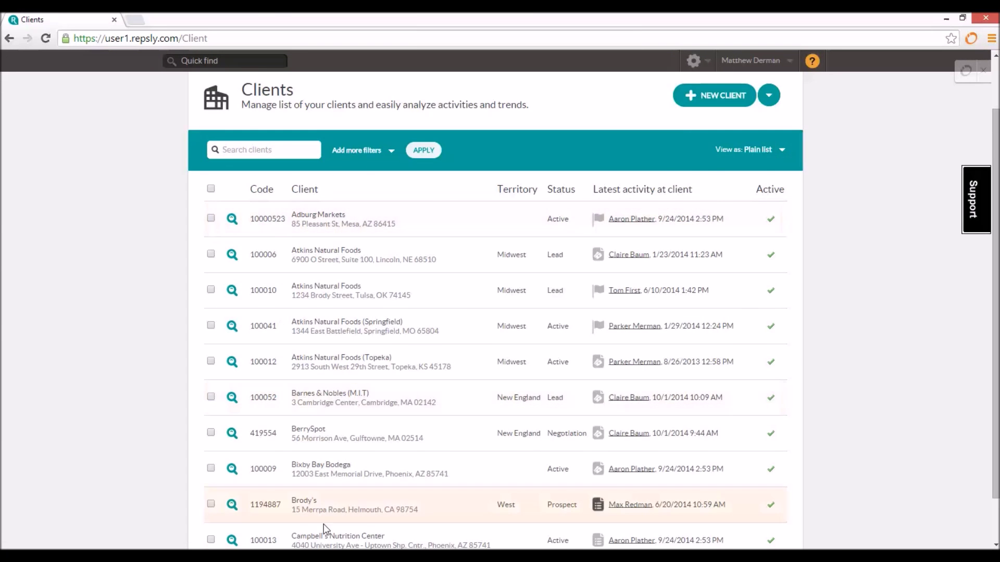
pyautogui.scroll(-1, 709, 192)
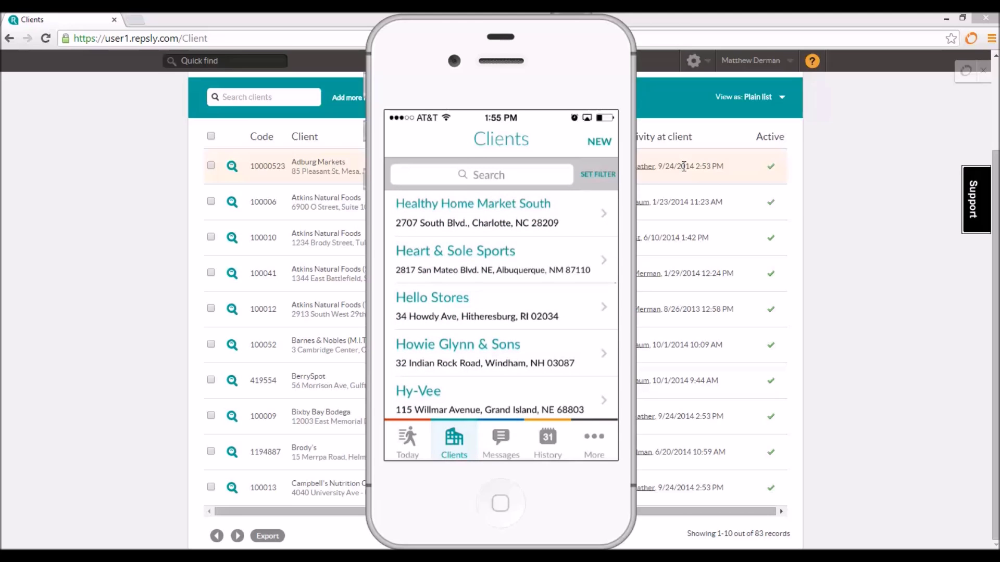
pyautogui.hotkey('alt', 'Tab')
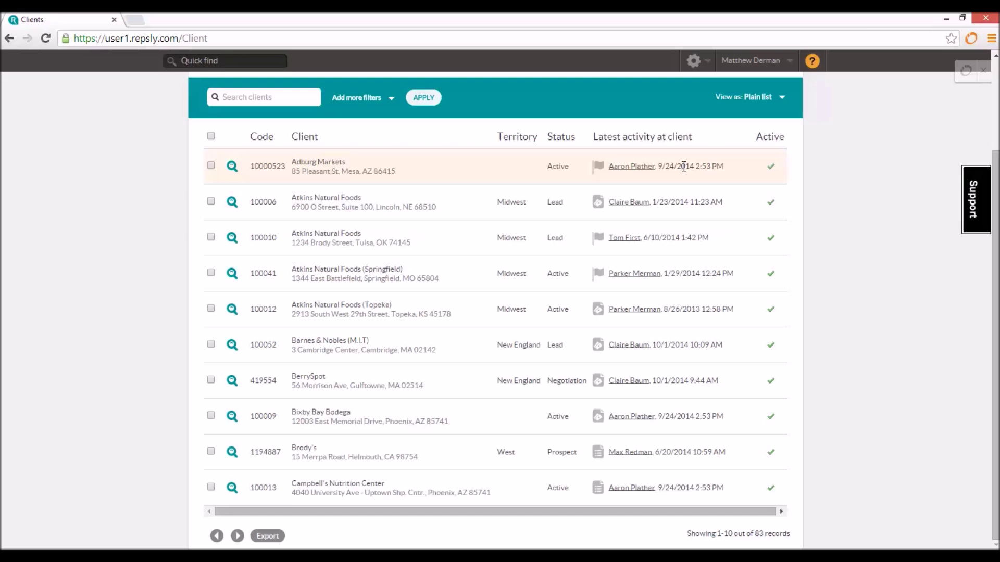
pyautogui.click(693, 61)
# Change Filter clients by from none to representative in Application settings and save.
pyautogui.click(645, 217)
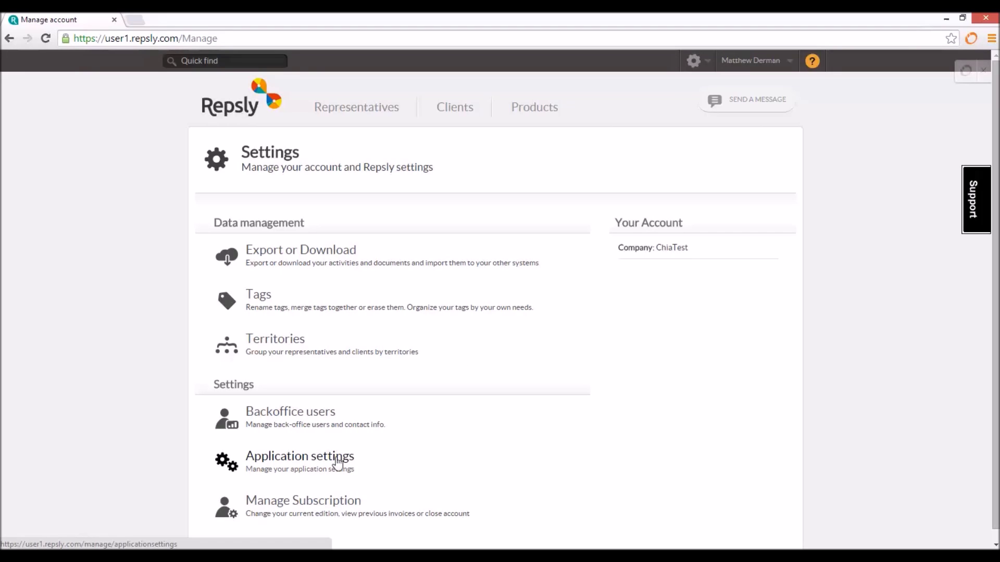
pyautogui.click(337, 461)
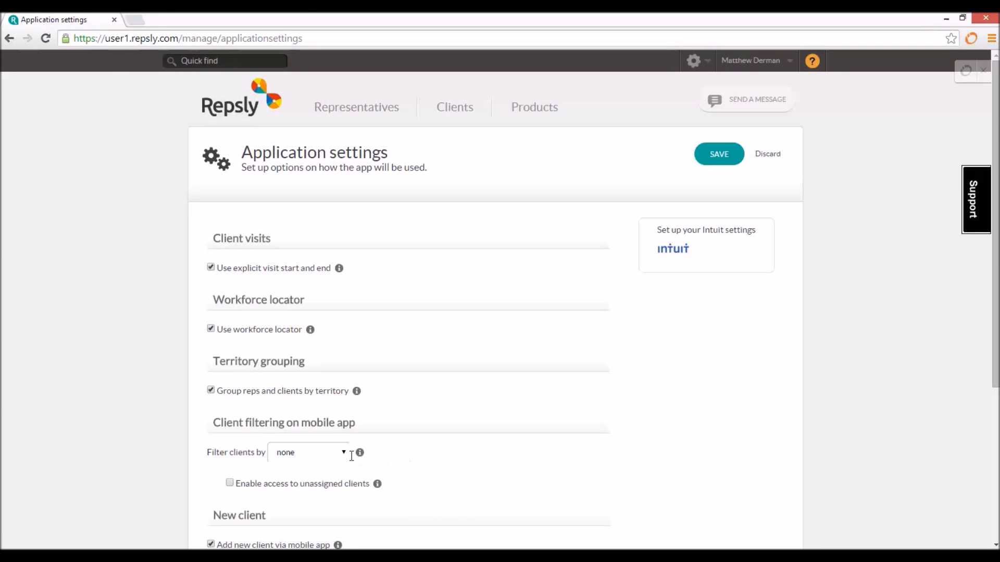
pyautogui.click(338, 453)
pyautogui.click(306, 488)
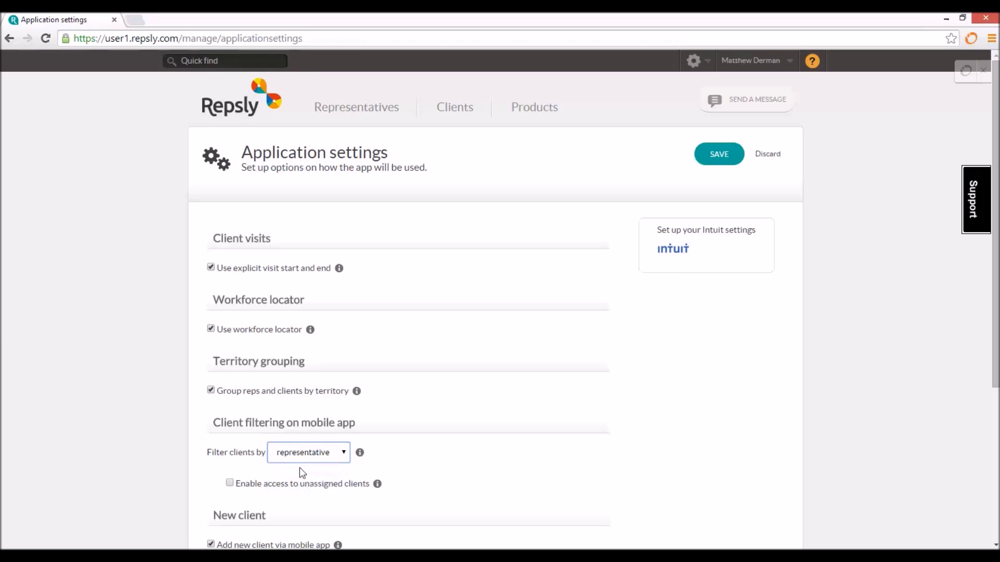
pyautogui.click(718, 155)
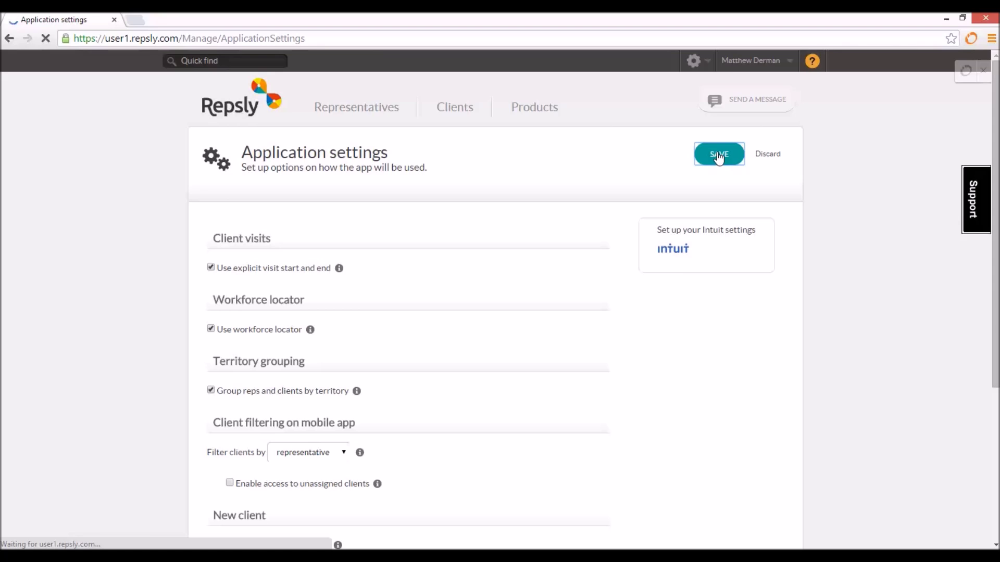
# Assign the first listed representative to Adburg Markets and save the record.
pyautogui.click(464, 110)
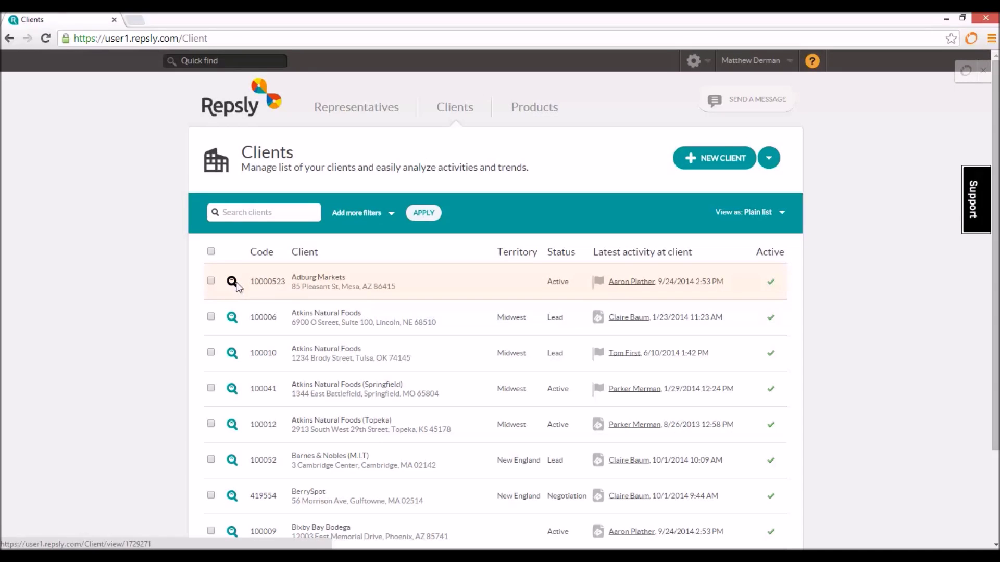
pyautogui.click(231, 282)
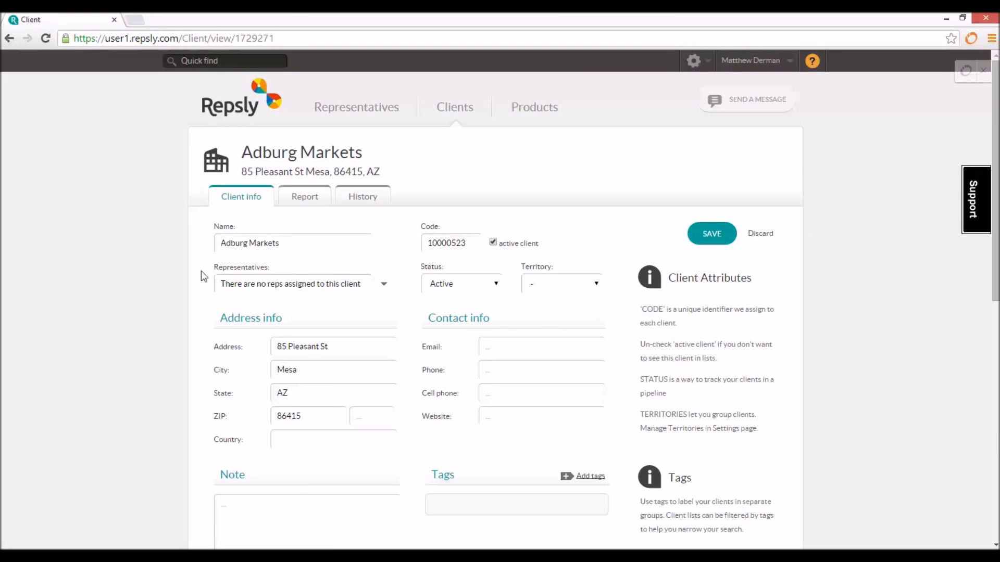
pyautogui.click(384, 285)
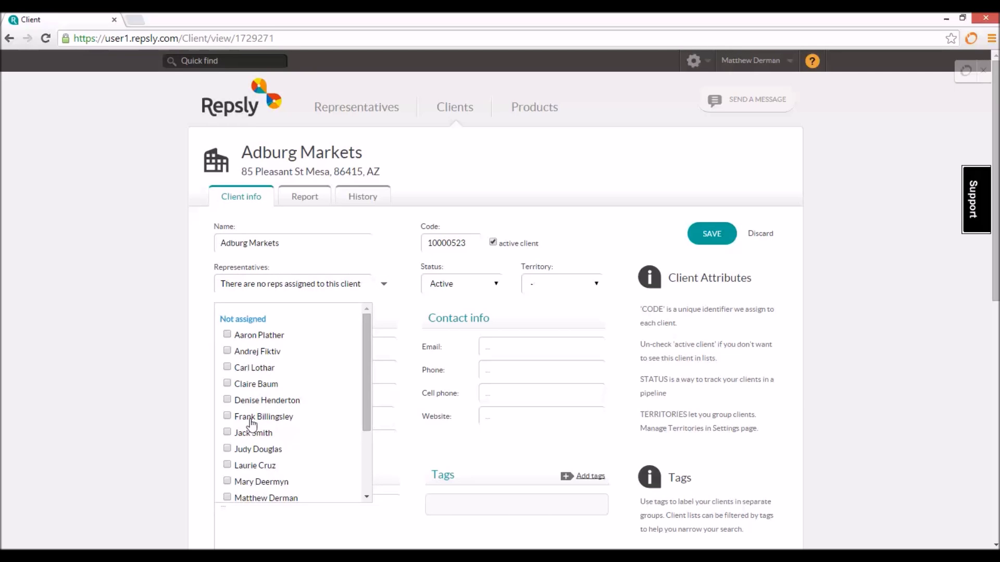
pyautogui.click(228, 336)
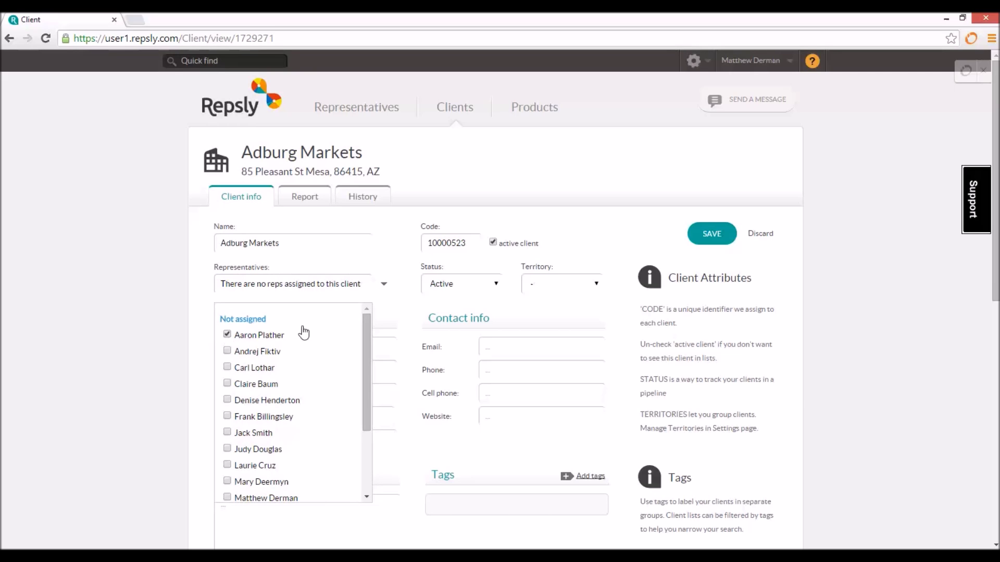
pyautogui.click(724, 241)
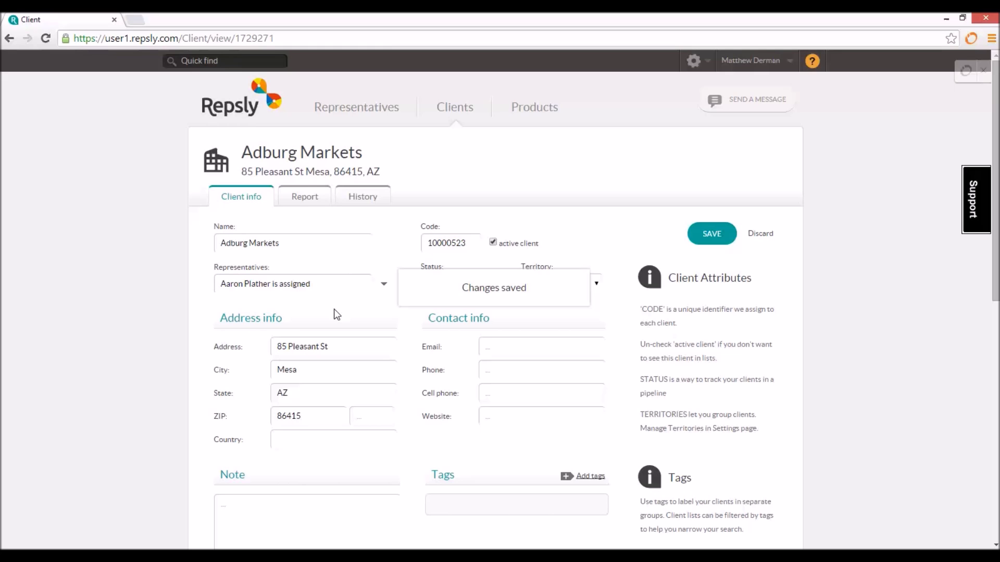
pyautogui.click(451, 106)
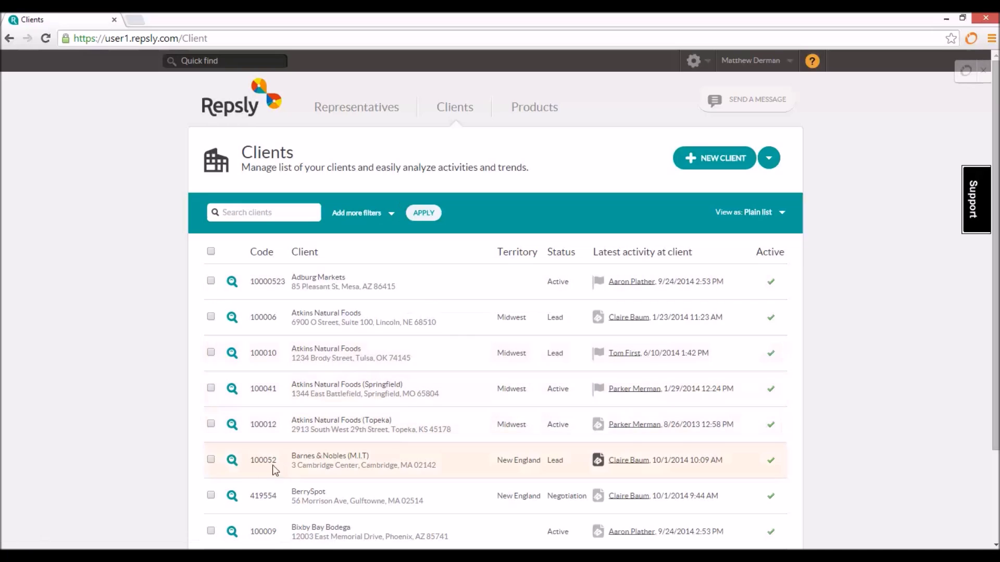
# Assign the same representative to Barnes & Nobles (M.I.T) and Brody's and save.
pyautogui.click(232, 462)
pyautogui.click(384, 284)
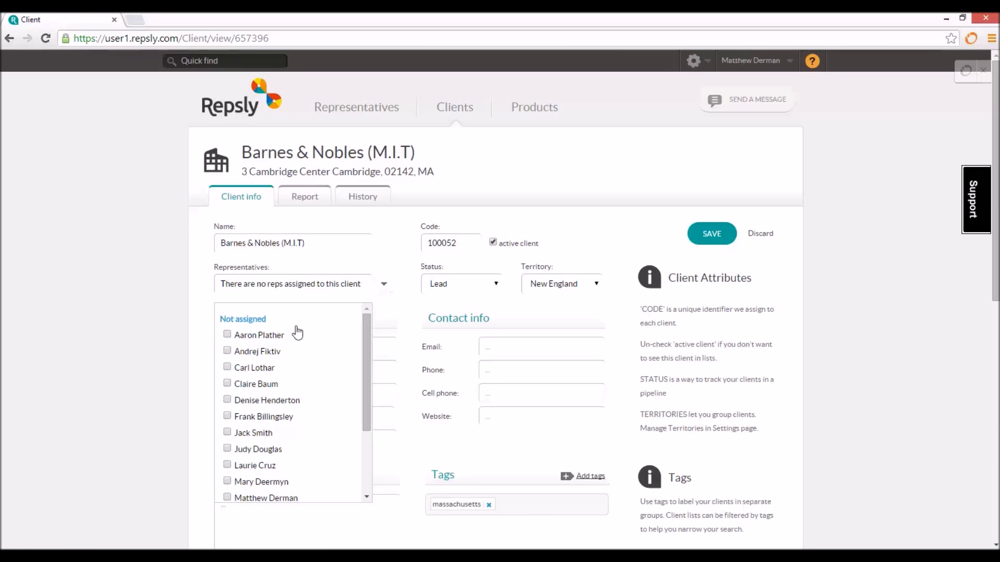
pyautogui.click(712, 244)
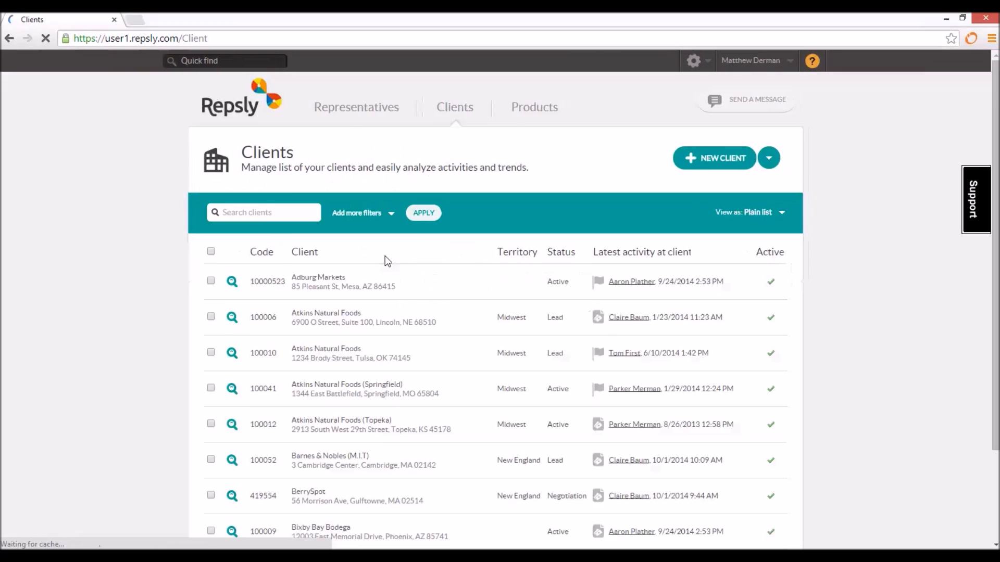
pyautogui.scroll(-2, 313, 364)
pyautogui.click(240, 453)
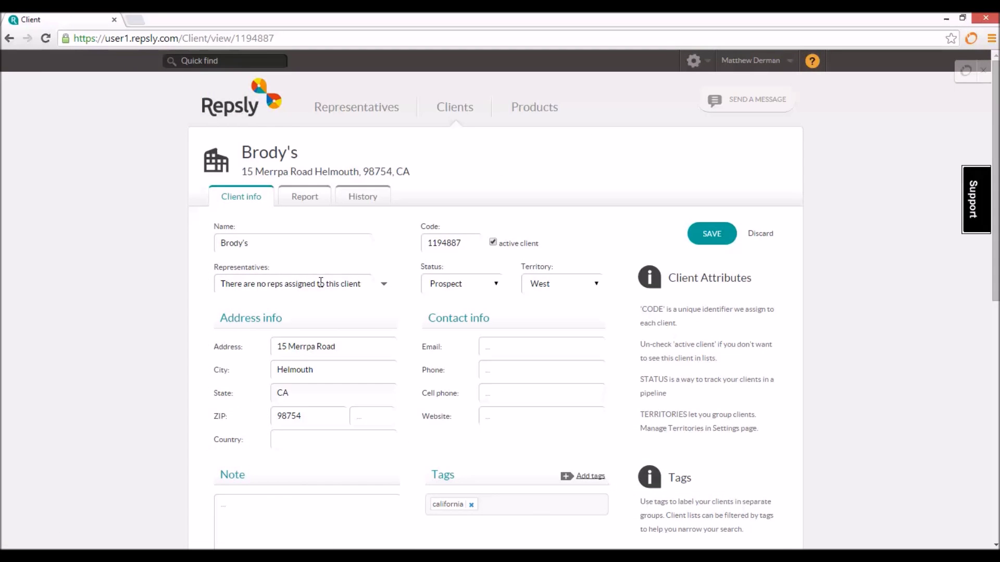
pyautogui.click(383, 285)
pyautogui.click(715, 248)
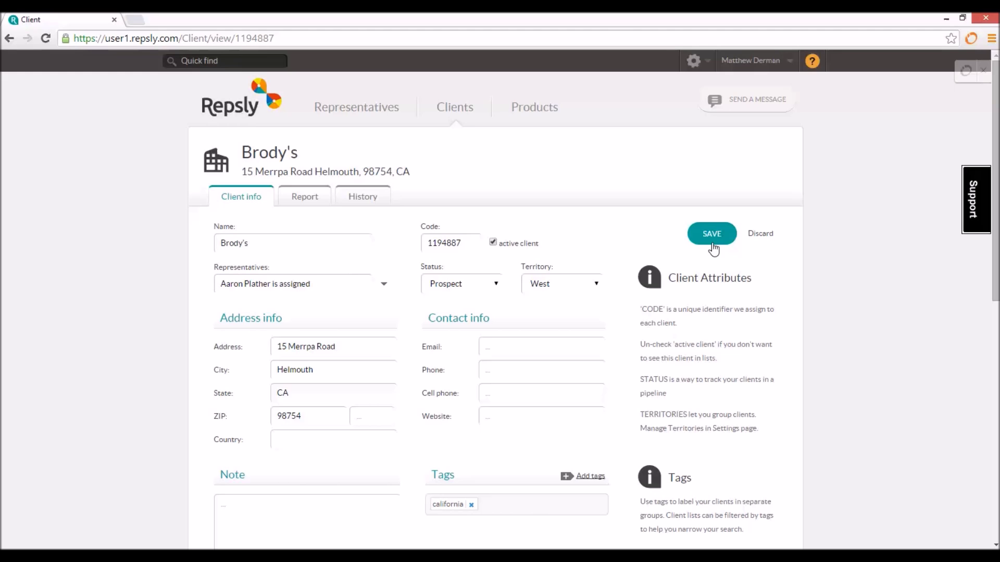
pyautogui.click(454, 115)
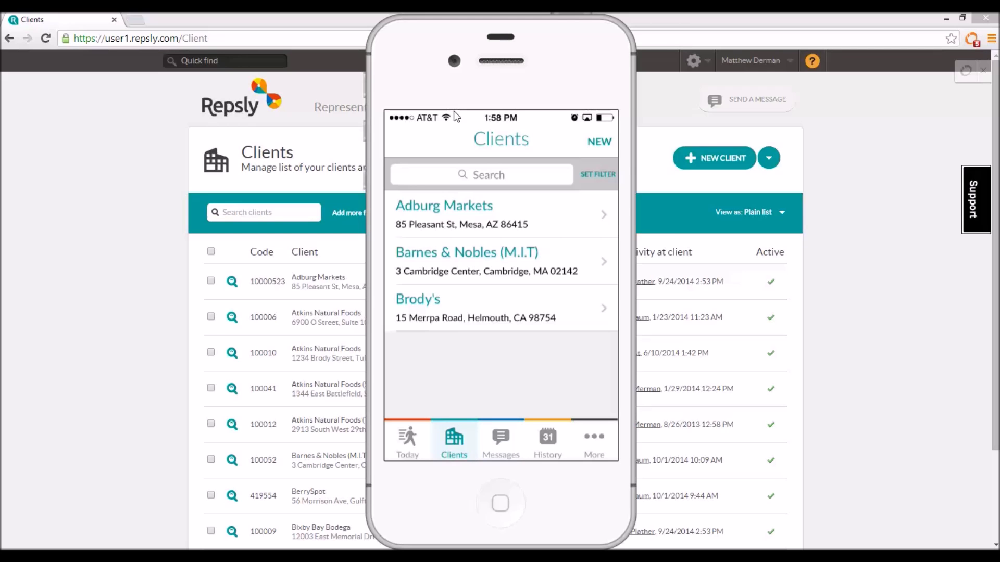
# Turn on Enable access to unassigned clients in Application settings and save.
pyautogui.click(695, 61)
pyautogui.click(633, 223)
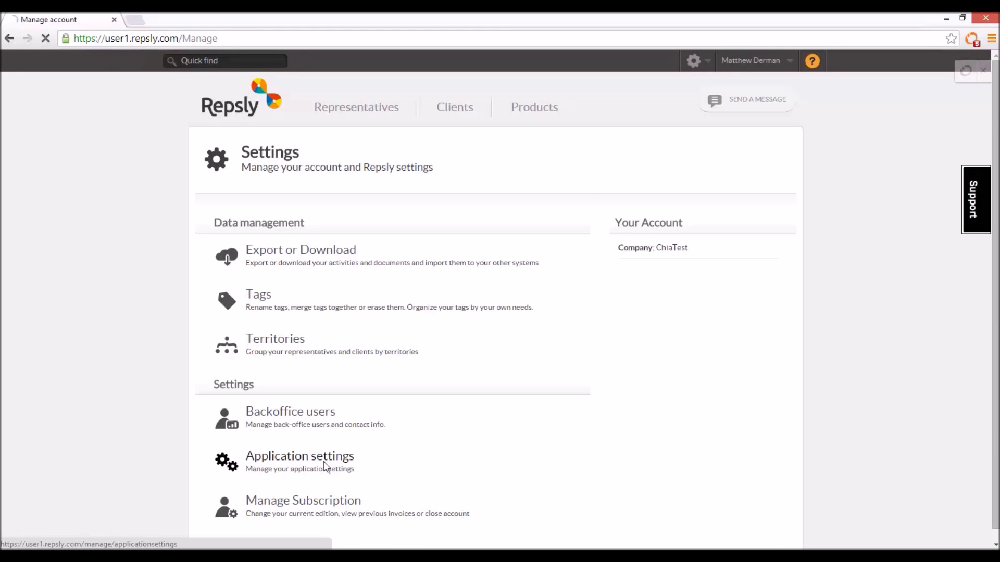
pyautogui.click(323, 461)
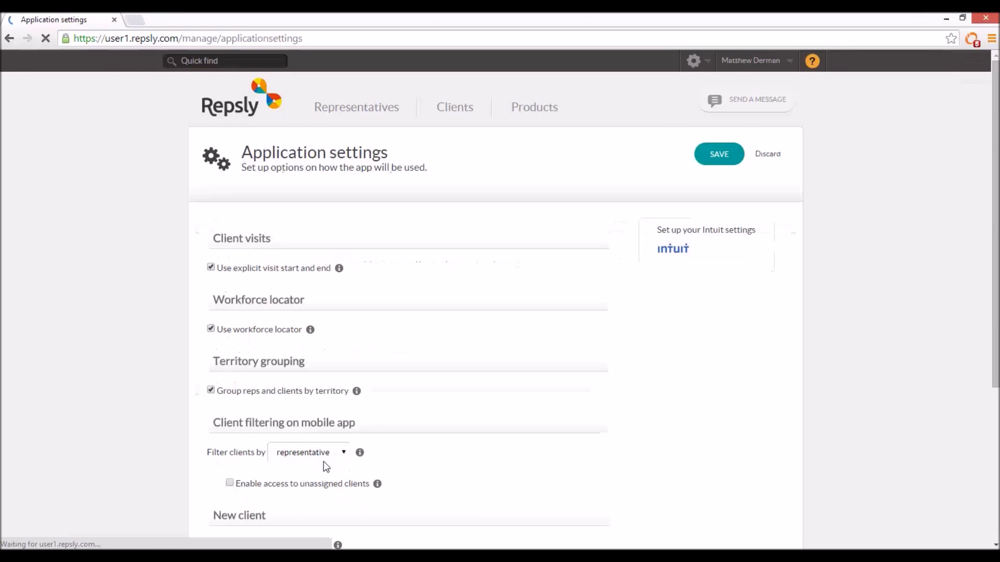
pyautogui.scroll(-3, 355, 373)
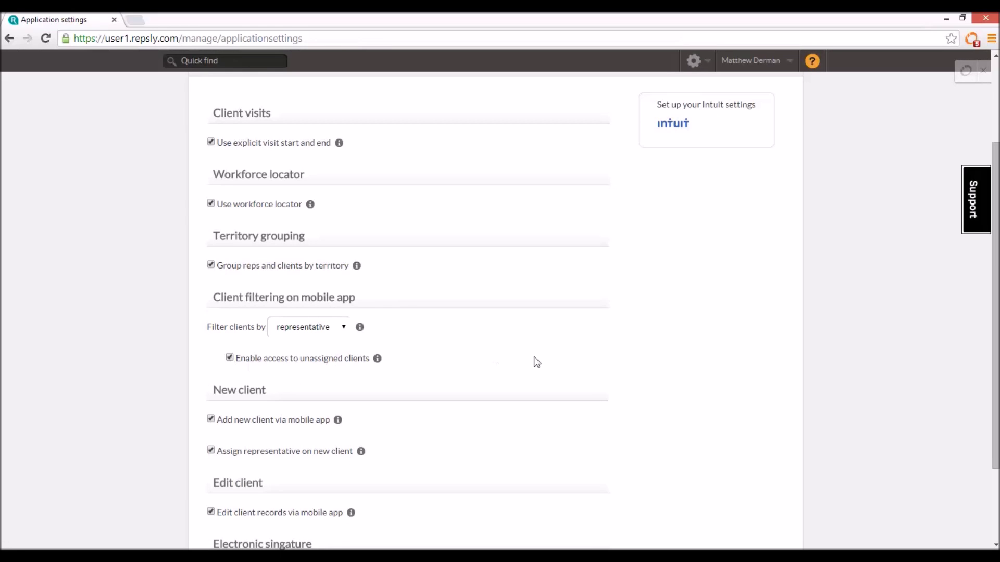
pyautogui.scroll(3, 671, 184)
pyautogui.click(722, 164)
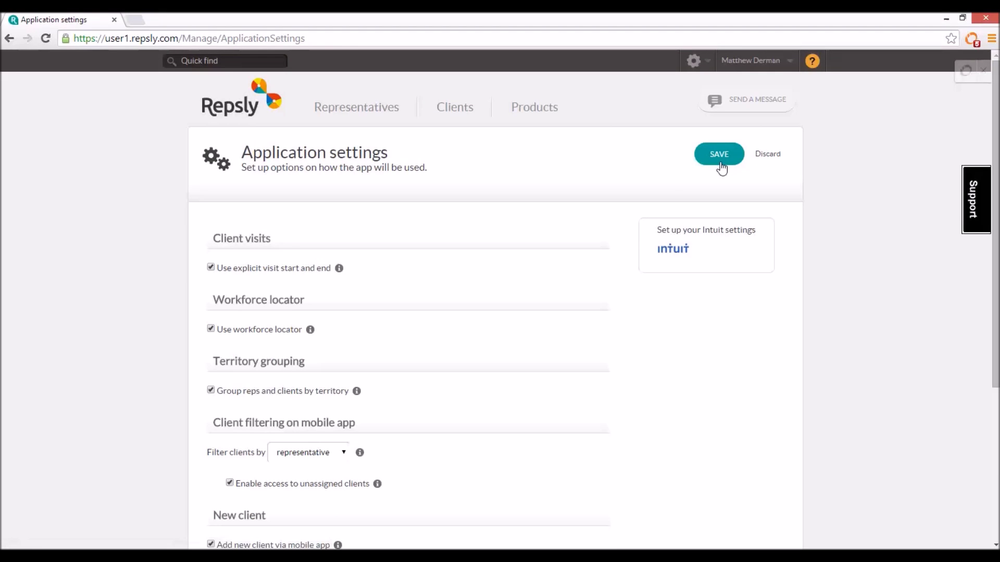
pyautogui.click(451, 119)
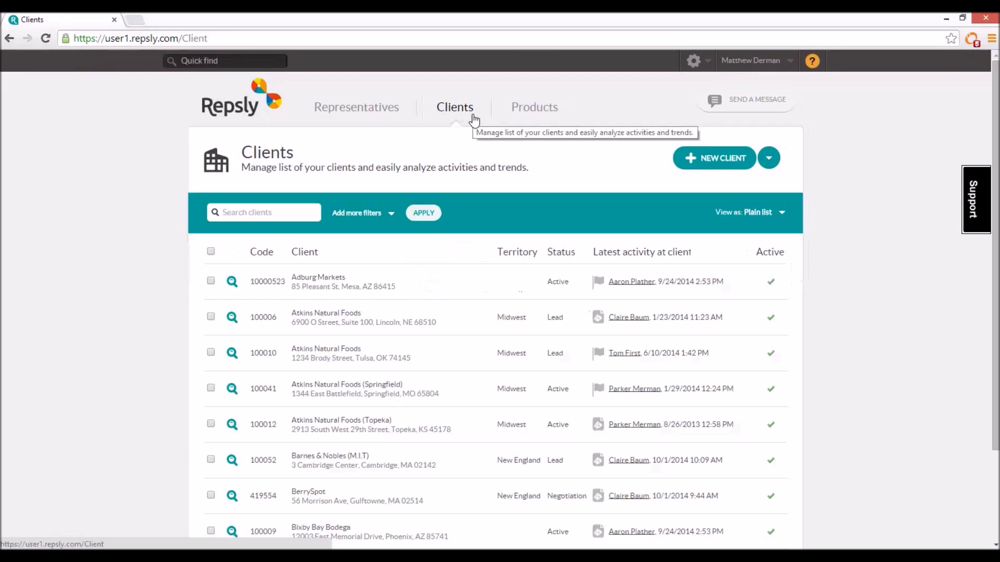
# Unassign both representatives from Atkins Natural Foods in Lincoln, then check the mobile app's client list.
pyautogui.click(232, 317)
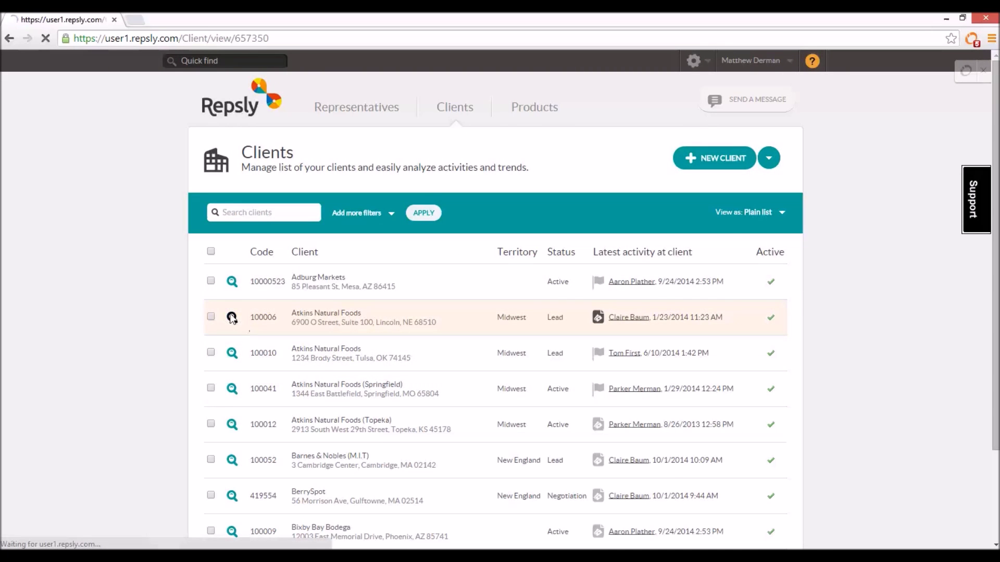
pyautogui.click(257, 284)
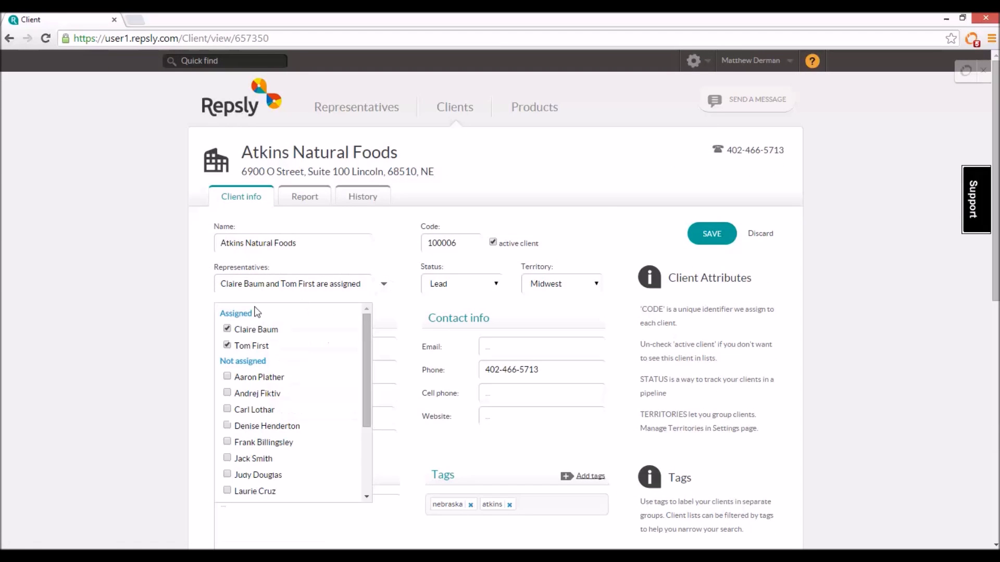
pyautogui.click(228, 345)
pyautogui.click(499, 254)
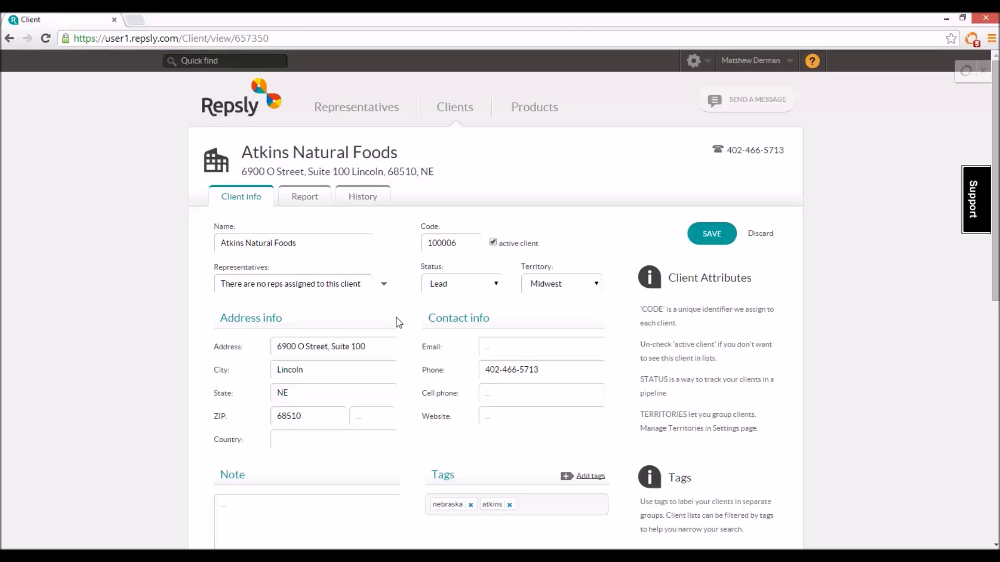
pyautogui.hotkey('alt', 'Tab')
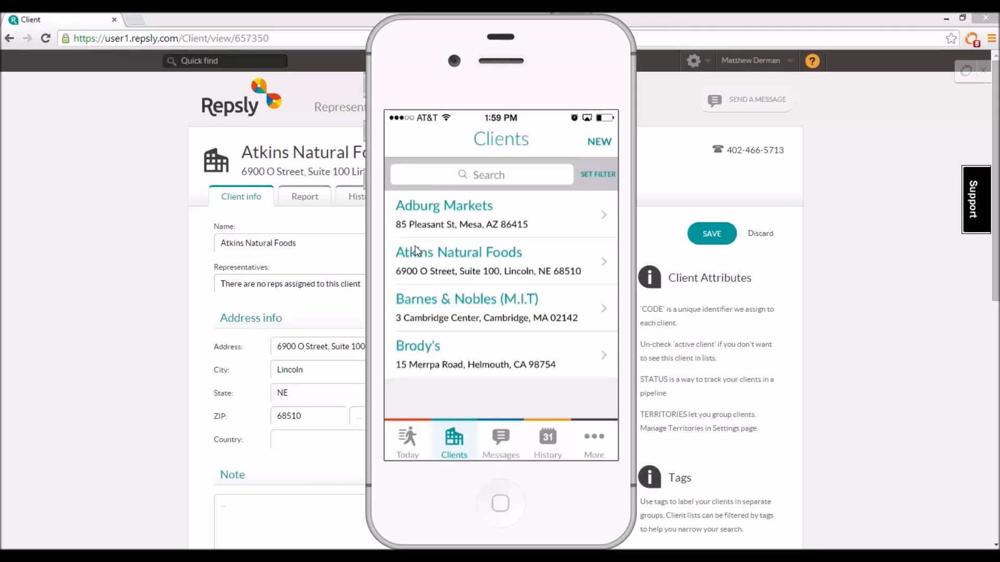
pyautogui.hotkey('alt', 'Tab')
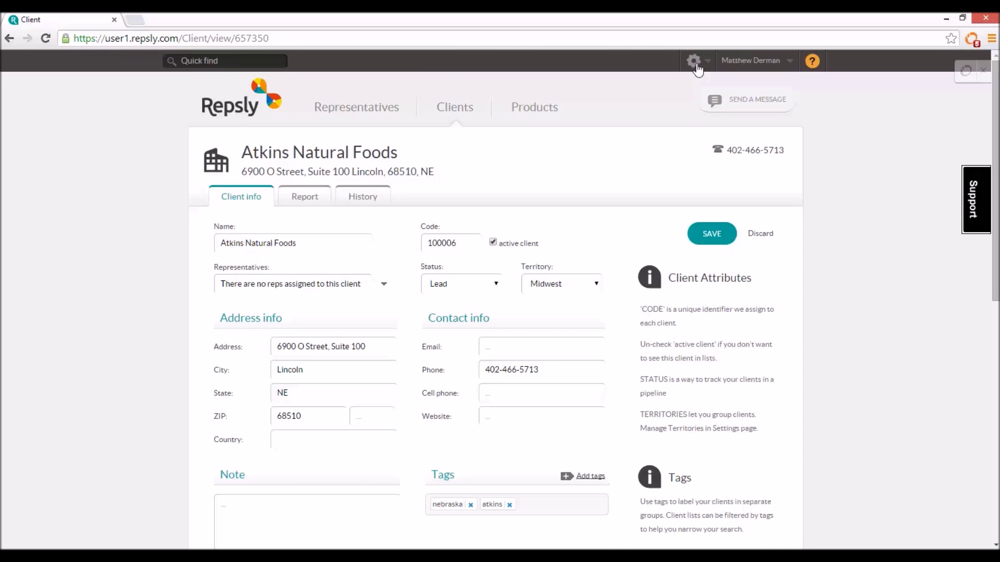
# Switch Filter clients by to territory in Application settings and save.
pyautogui.click(696, 63)
pyautogui.click(643, 216)
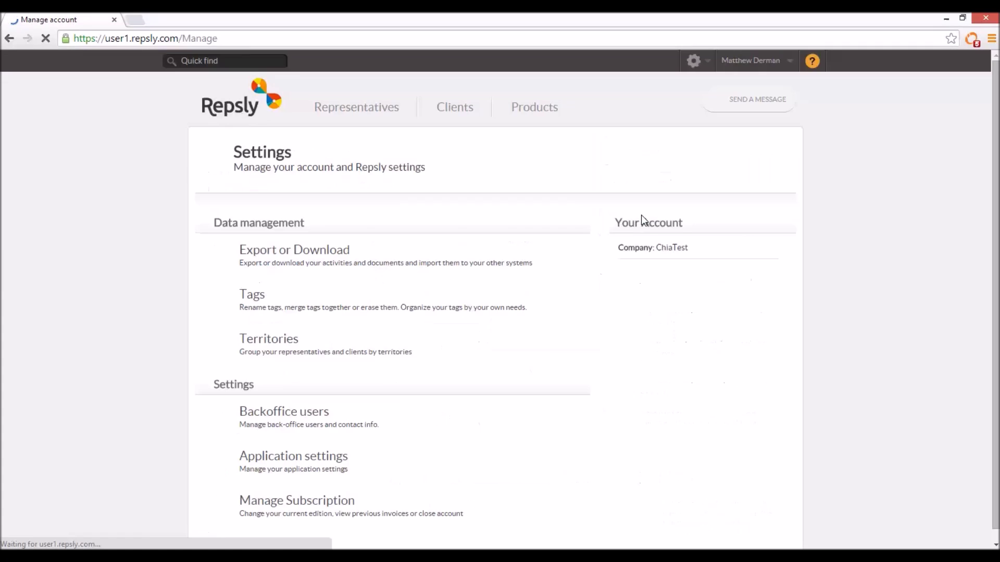
pyautogui.click(292, 463)
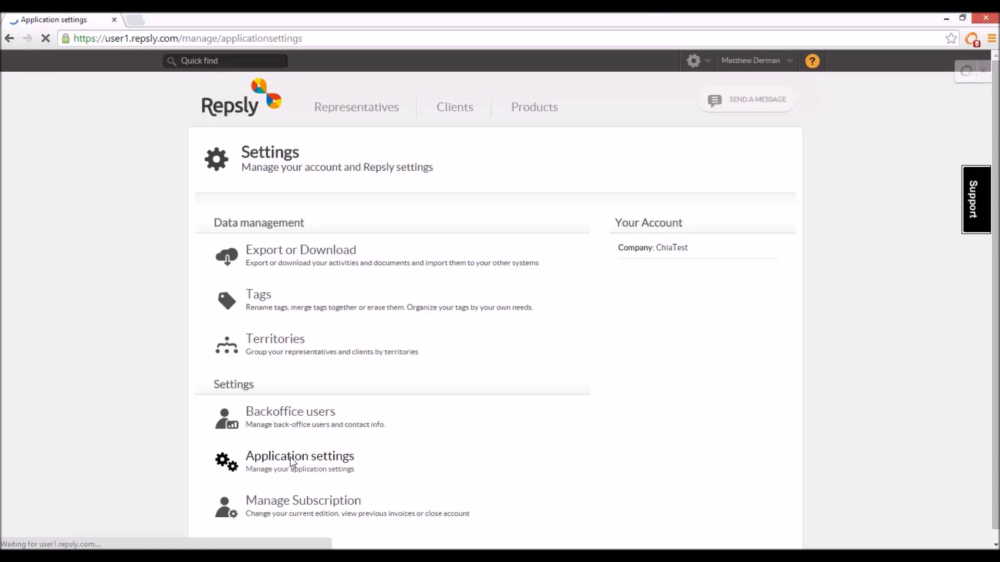
pyautogui.click(293, 454)
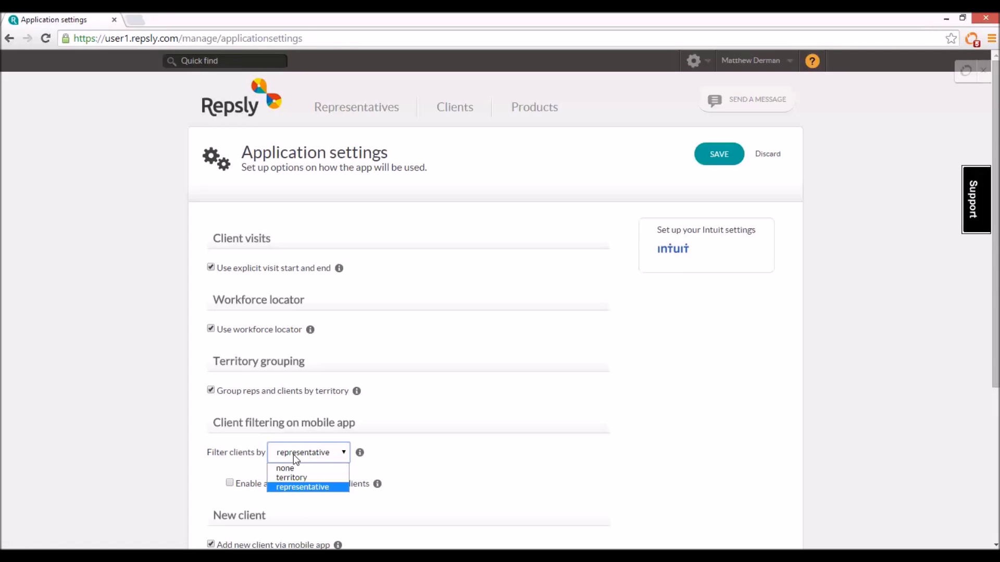
pyautogui.press('Escape')
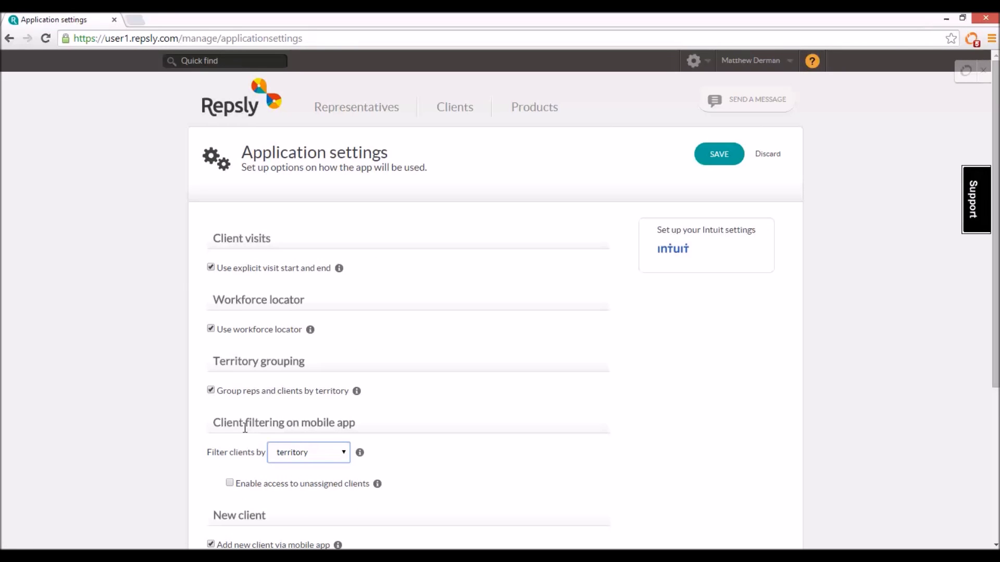
pyautogui.click(720, 160)
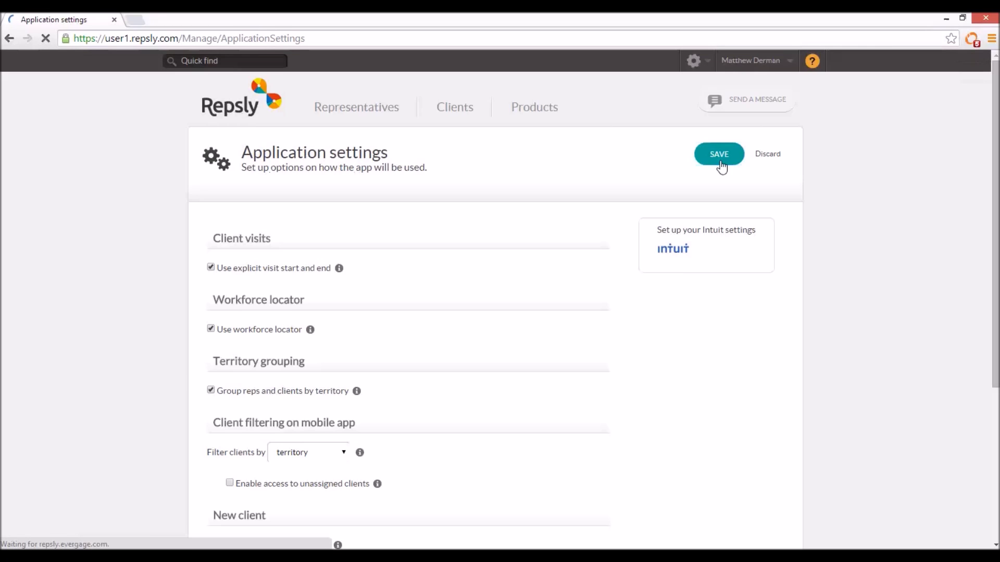
# Set Adburg Markets' territory to Southwest and save.
pyautogui.click(464, 121)
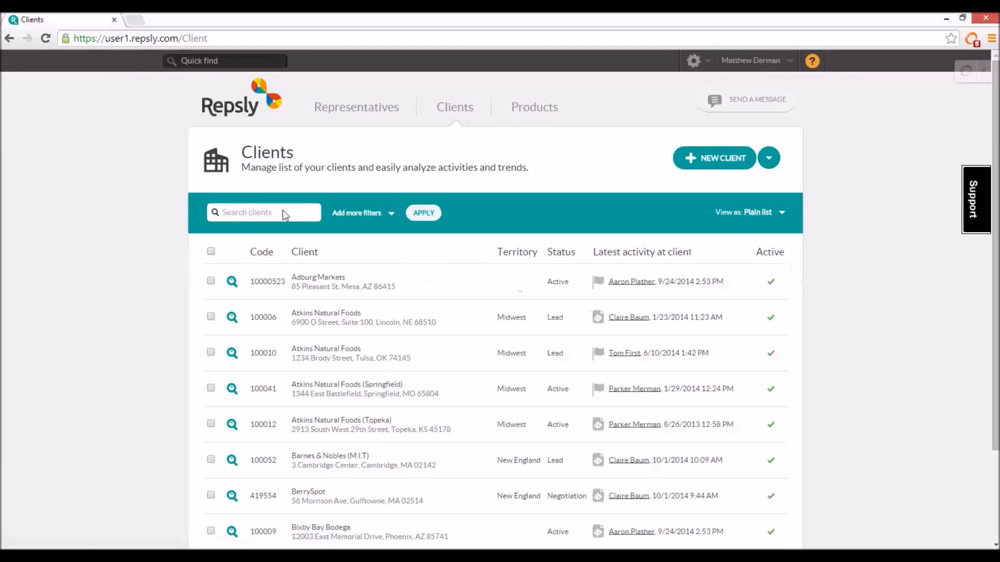
pyautogui.click(232, 282)
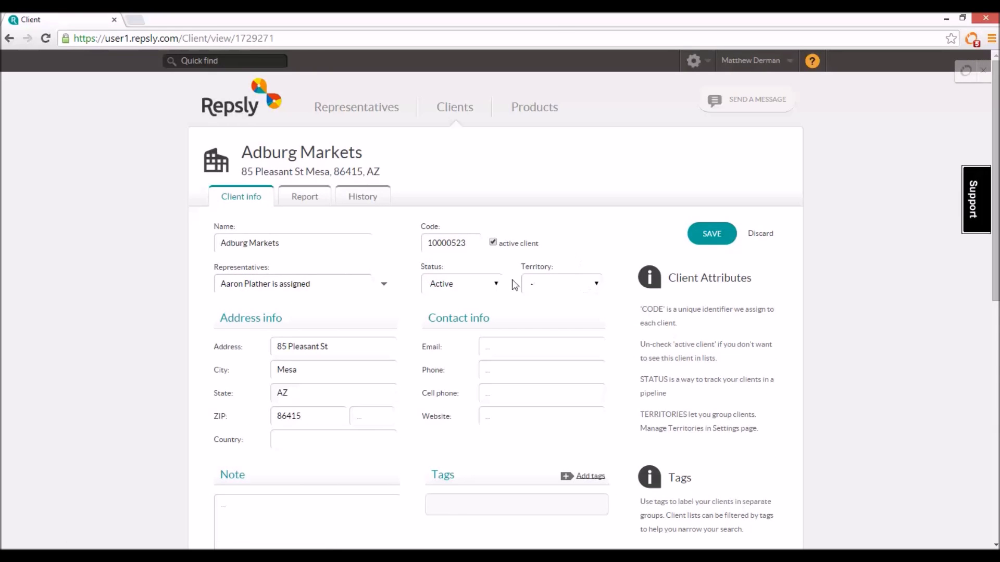
pyautogui.click(554, 281)
pyautogui.click(544, 355)
pyautogui.click(715, 235)
pyautogui.click(456, 107)
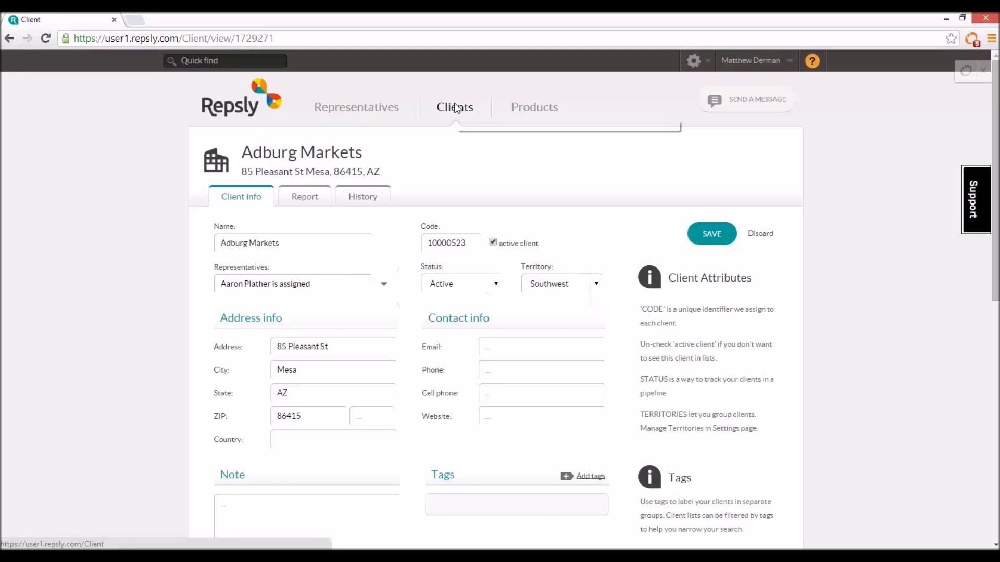
# Put Bixby Bay Bodega and Campbell's Nutrition Center in the Southwest territory.
pyautogui.scroll(-2, 440, 149)
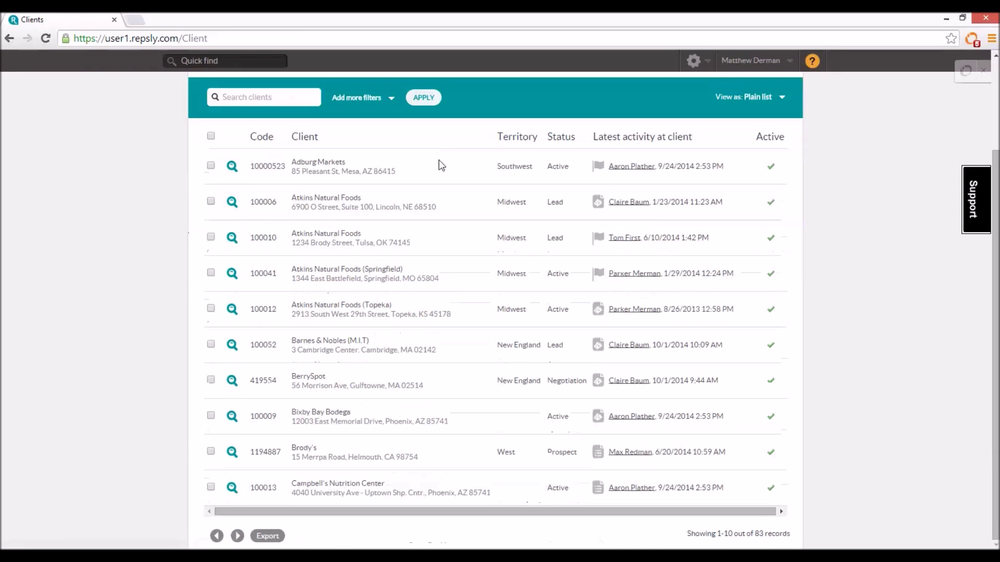
pyautogui.click(232, 417)
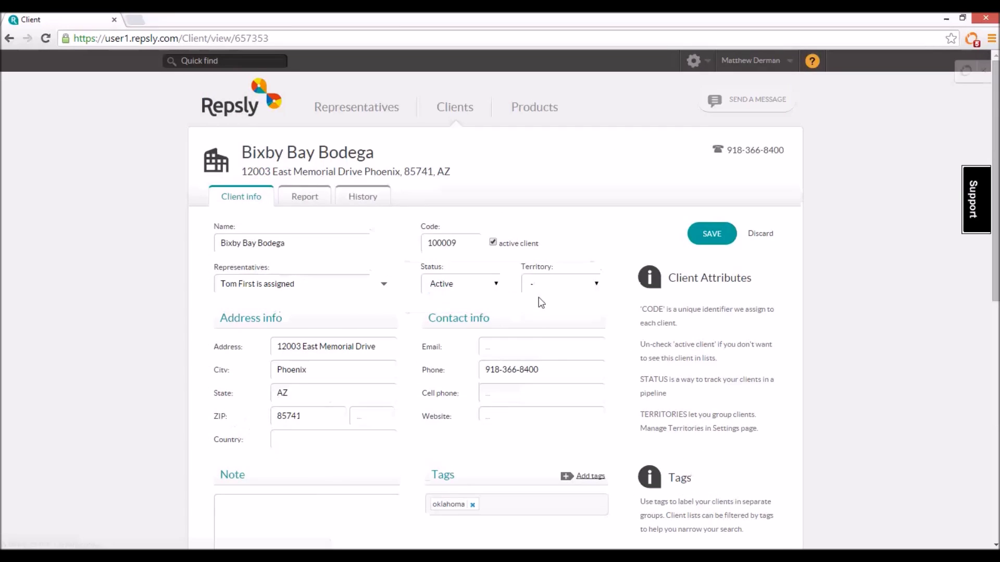
pyautogui.click(472, 108)
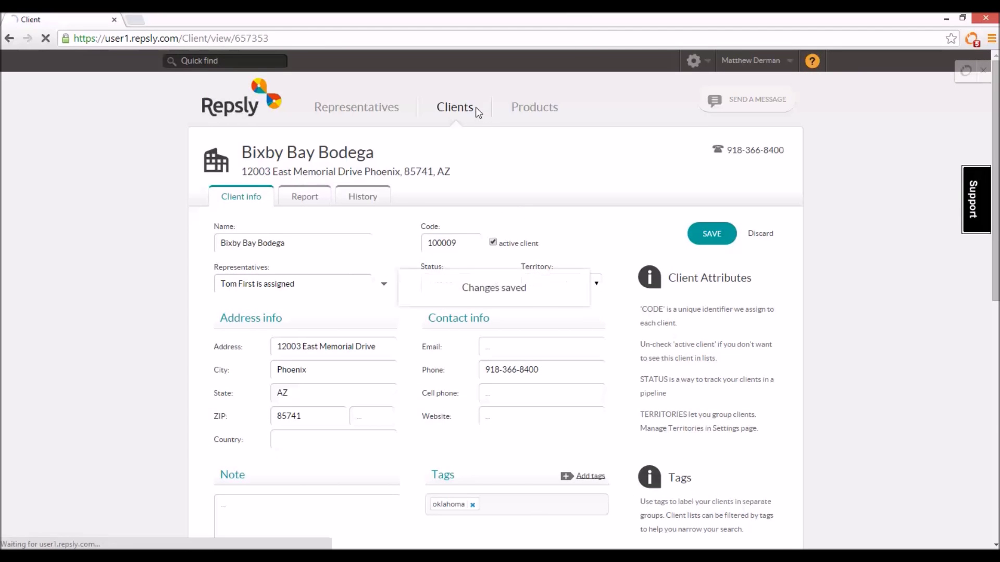
pyautogui.scroll(-2, 408, 194)
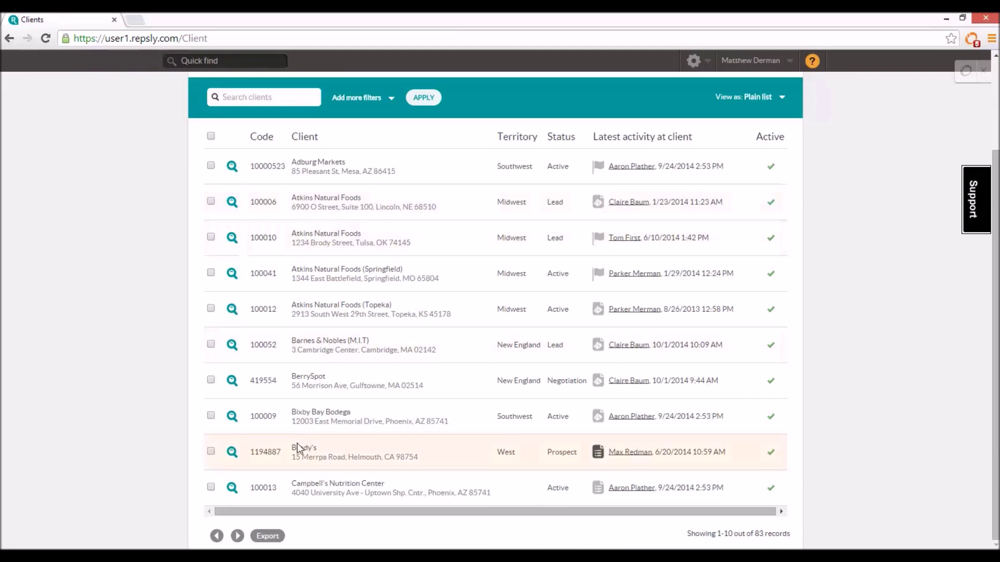
pyautogui.click(232, 488)
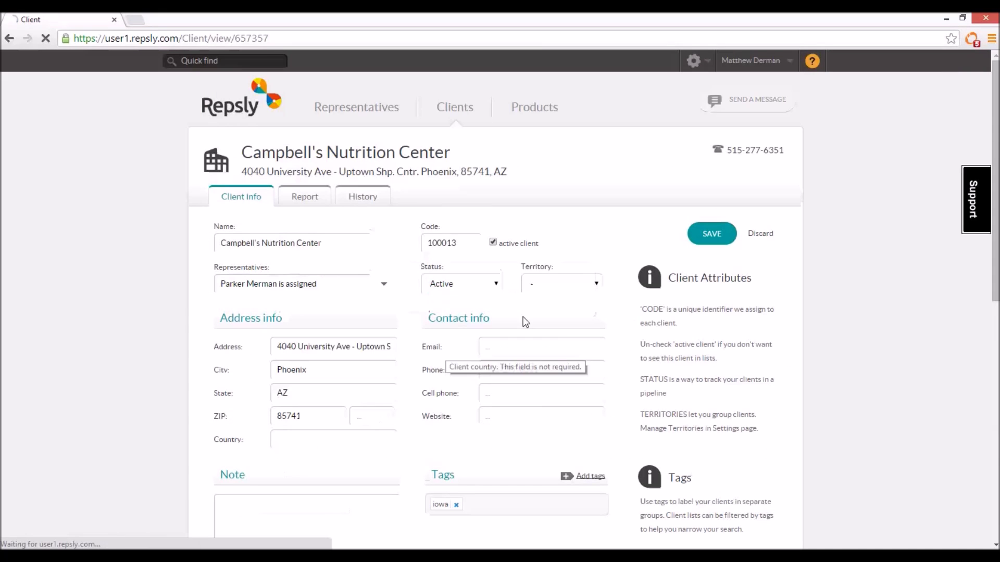
pyautogui.click(716, 237)
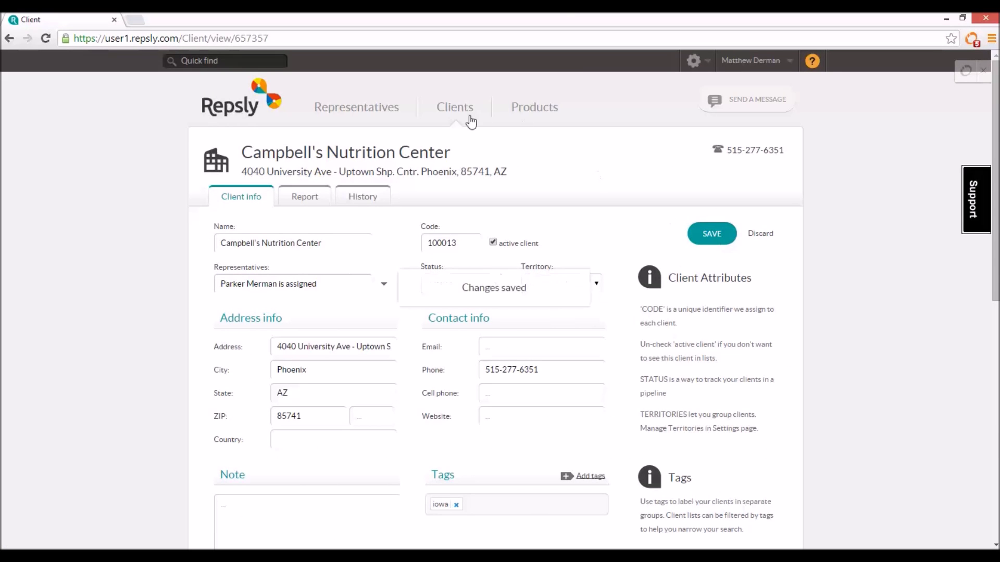
pyautogui.click(449, 112)
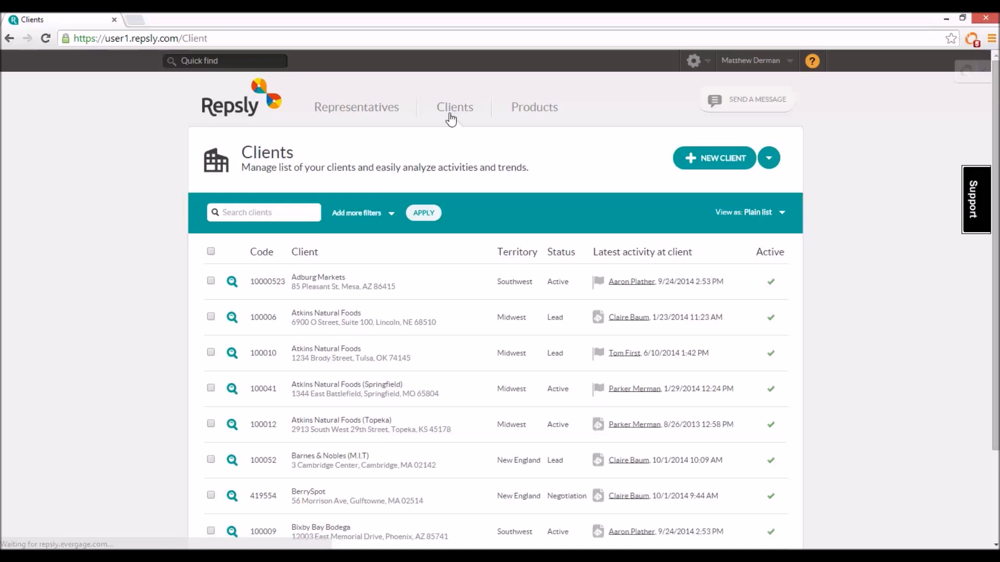
# Filter the Clients list to territory Southwest, showing three clients.
pyautogui.click(390, 213)
pyautogui.click(263, 454)
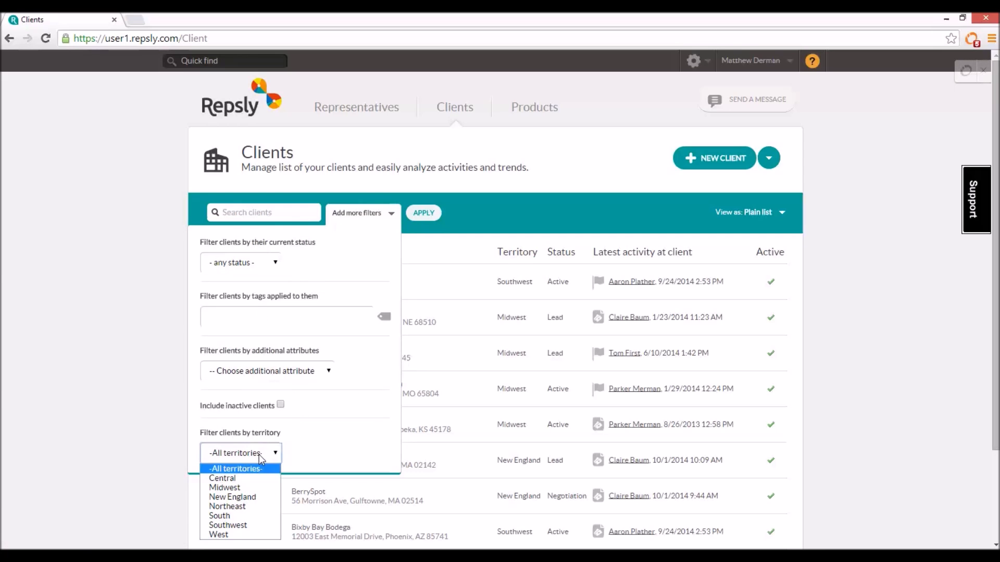
pyautogui.click(242, 528)
pyautogui.click(424, 215)
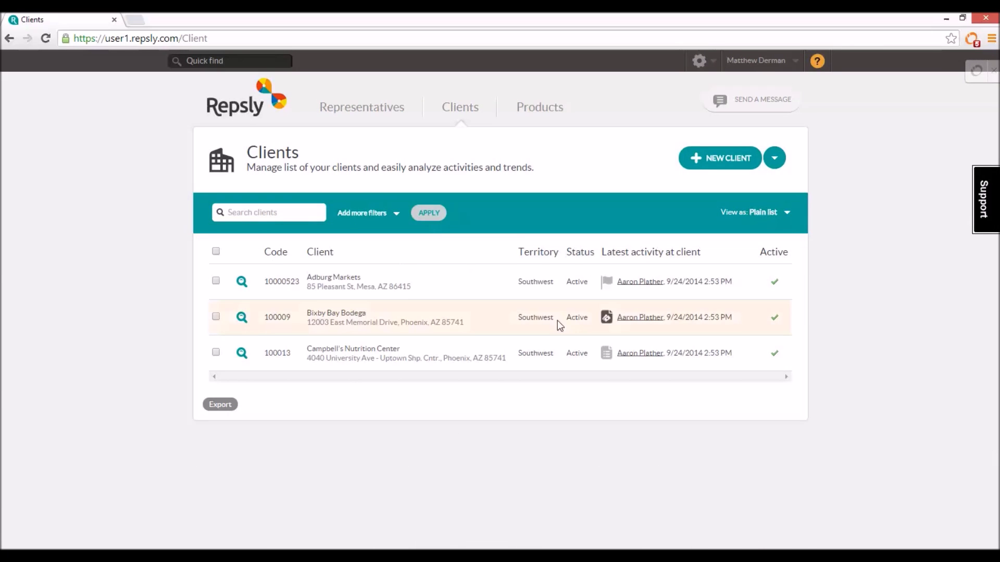
# Set the representative's territory to Southwest, save, and check the mobile app's client list.
pyautogui.click(369, 104)
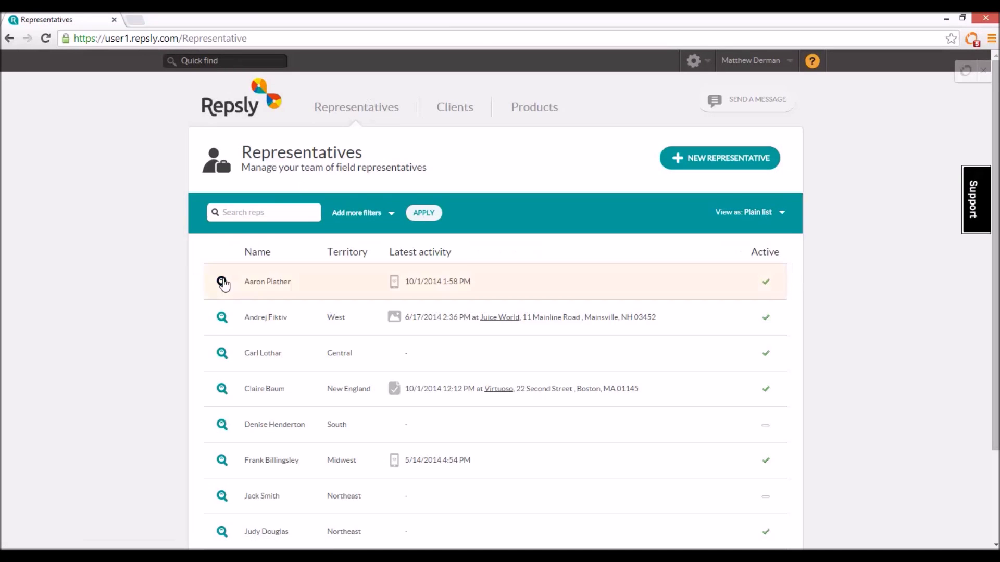
pyautogui.click(222, 282)
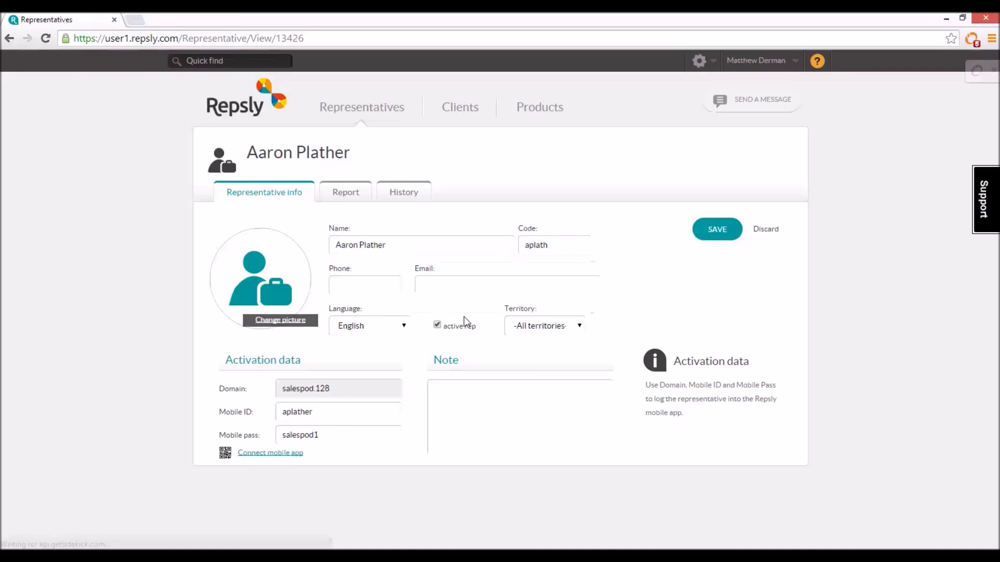
pyautogui.click(542, 333)
pyautogui.click(545, 398)
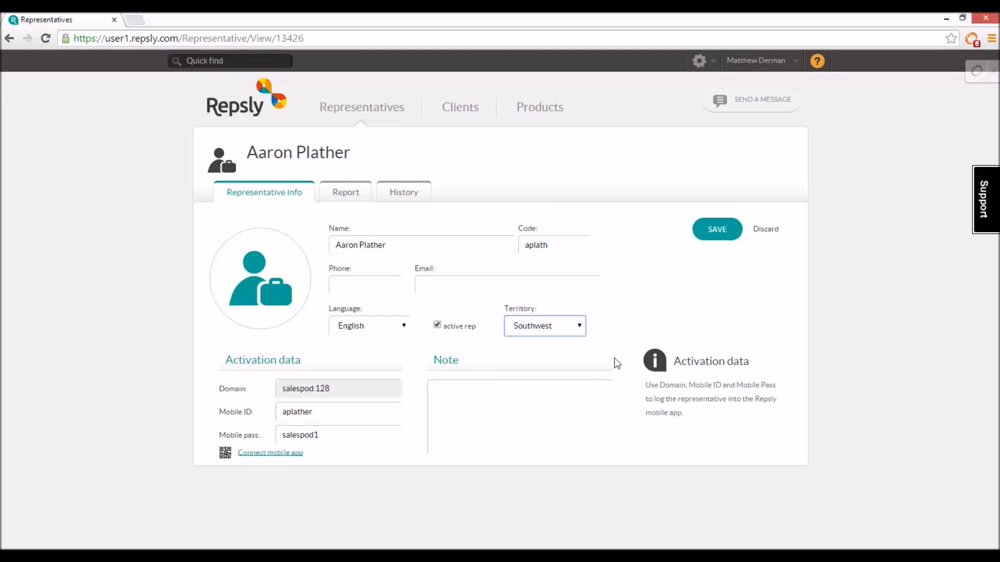
pyautogui.click(707, 241)
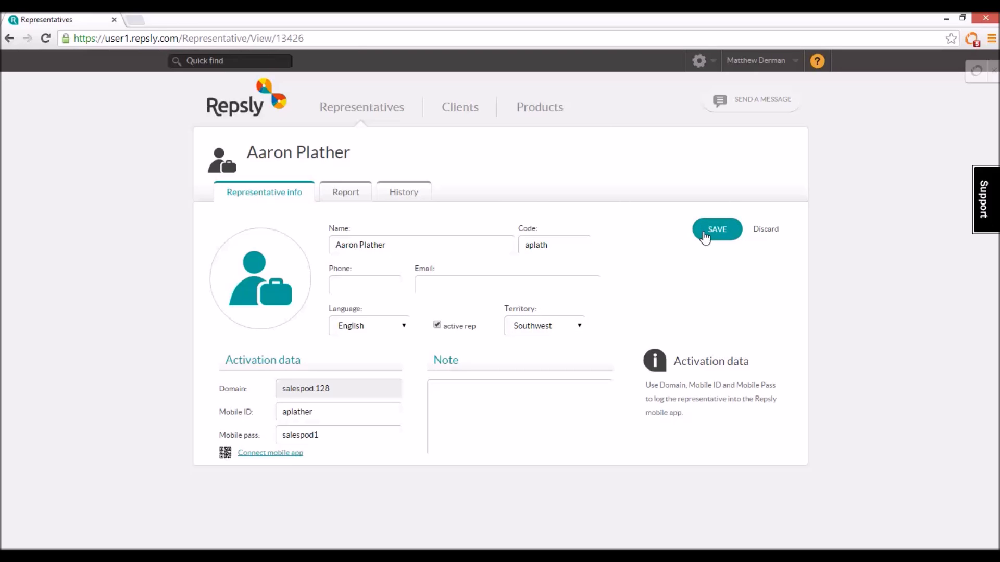
pyautogui.hotkey('alt', 'Tab')
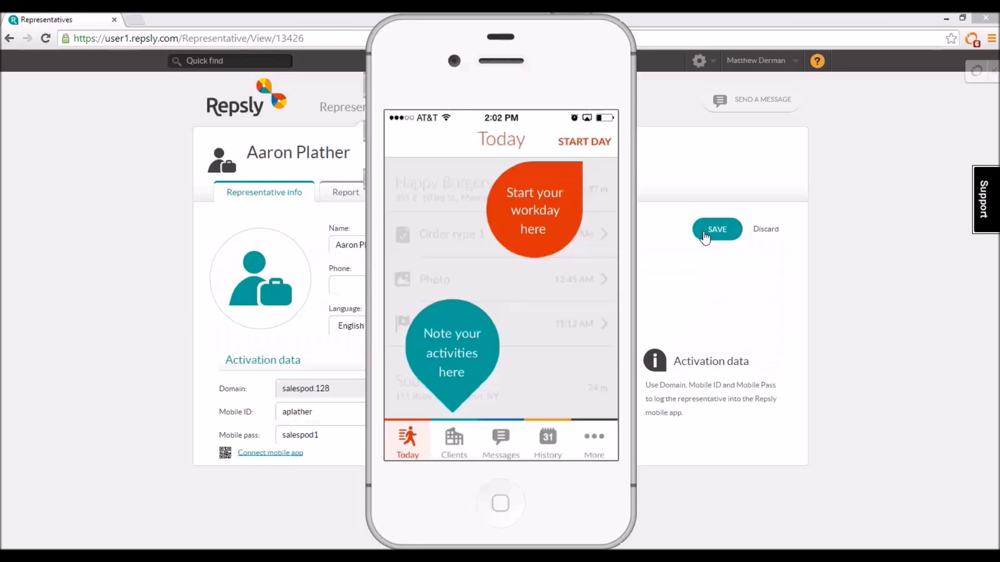